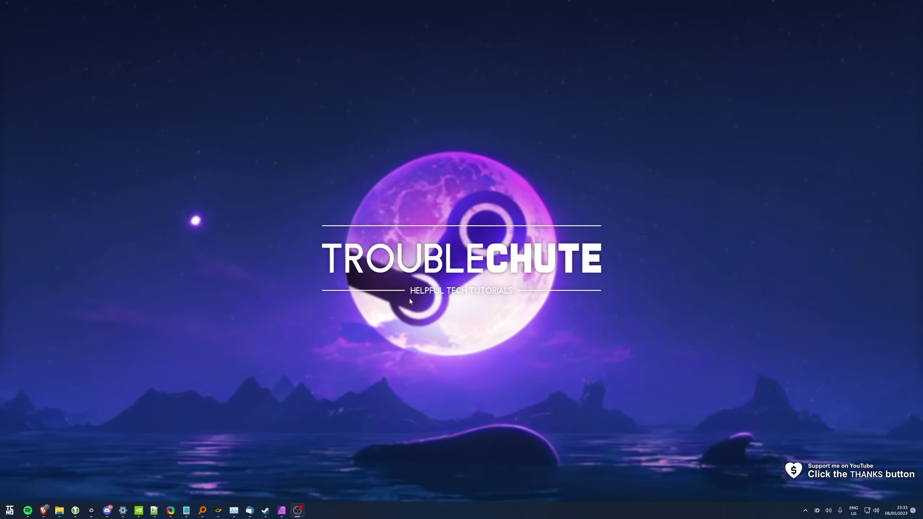
Step: Bring the Steam window to the front, showing the Library home page
left_click(294, 437)
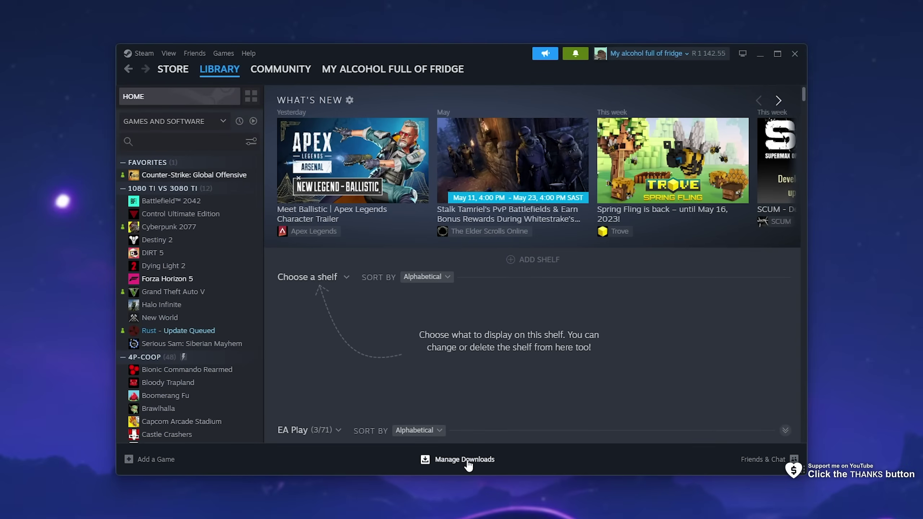
Step: Open Steam's downloads page, with an empty queue and the scheduled Rust update
left_click(467, 460)
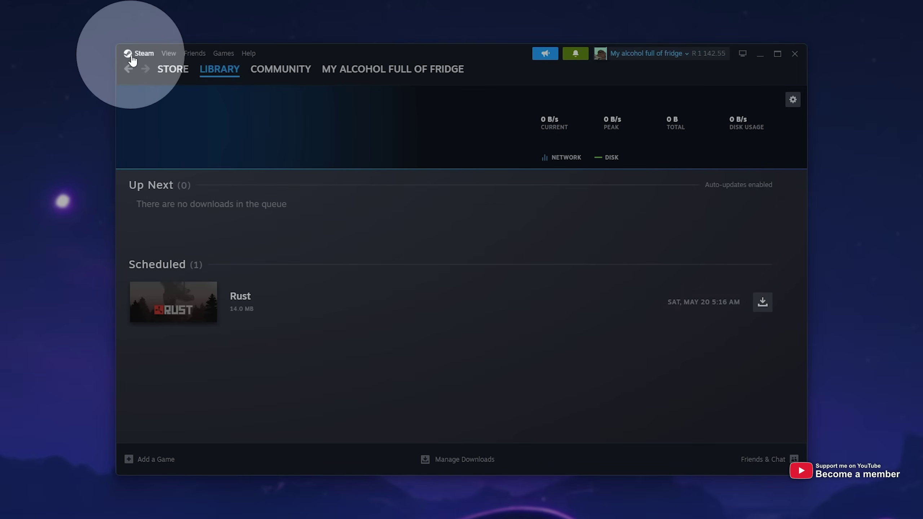
left_click(138, 57)
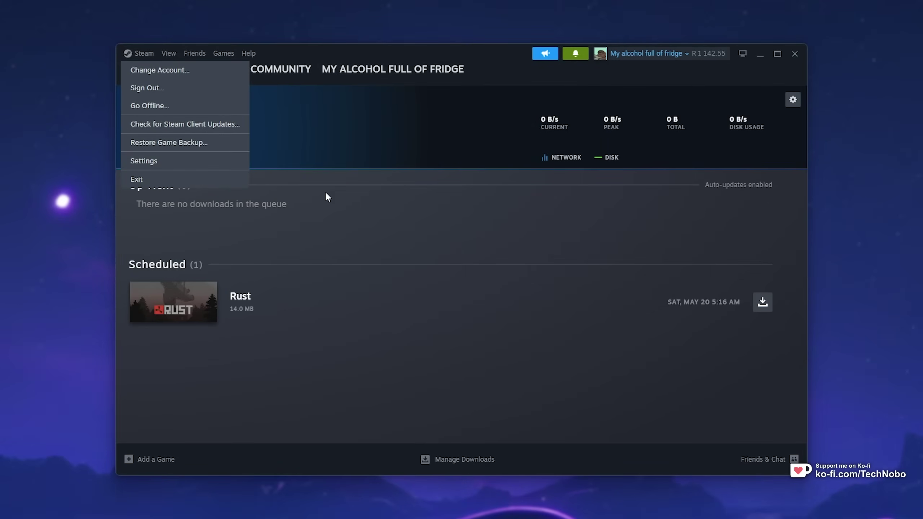
left_click(395, 211)
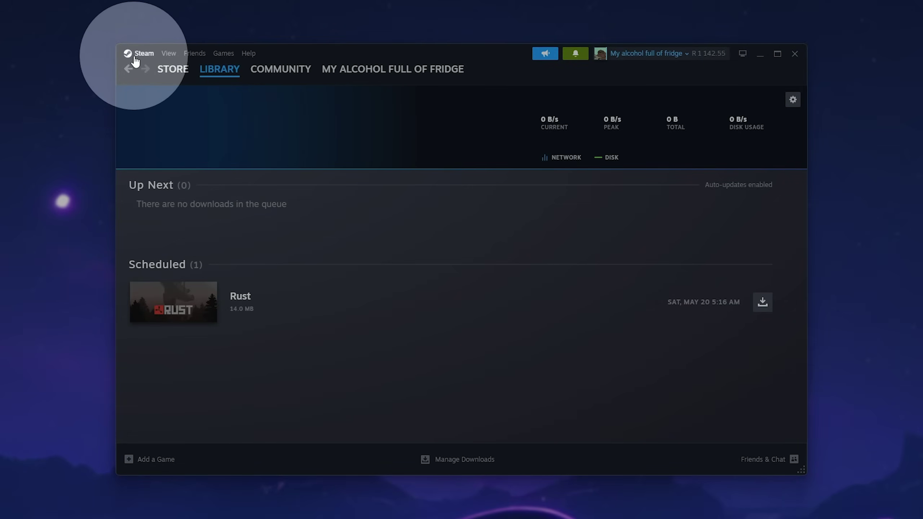
Step: Browse the download regions in Steam Settings > Downloads, leaving South Africa - Johannesburg selected
left_click(135, 58)
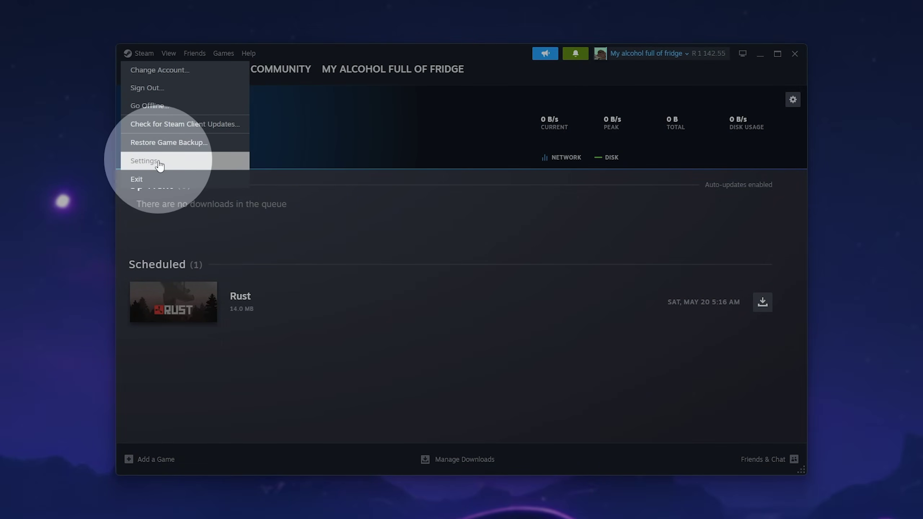
left_click(160, 163)
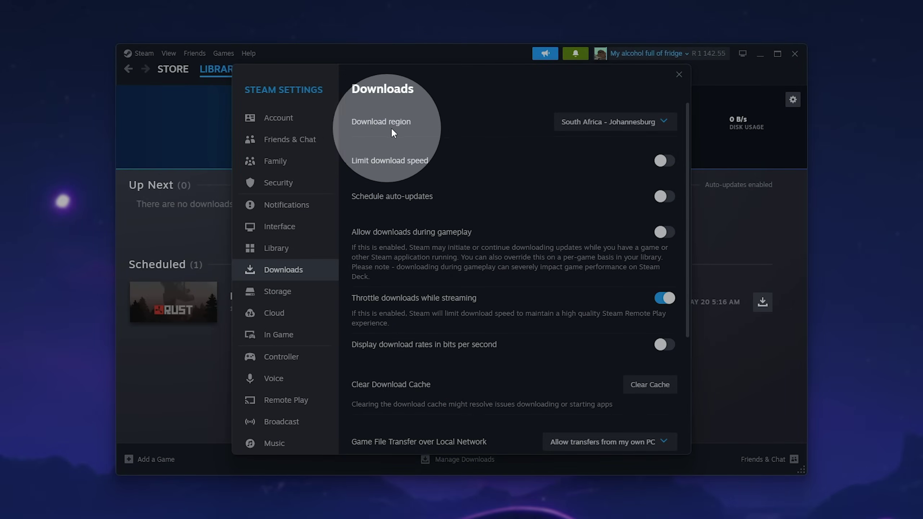
left_click(614, 122)
scroll(645, 255, "down", 3)
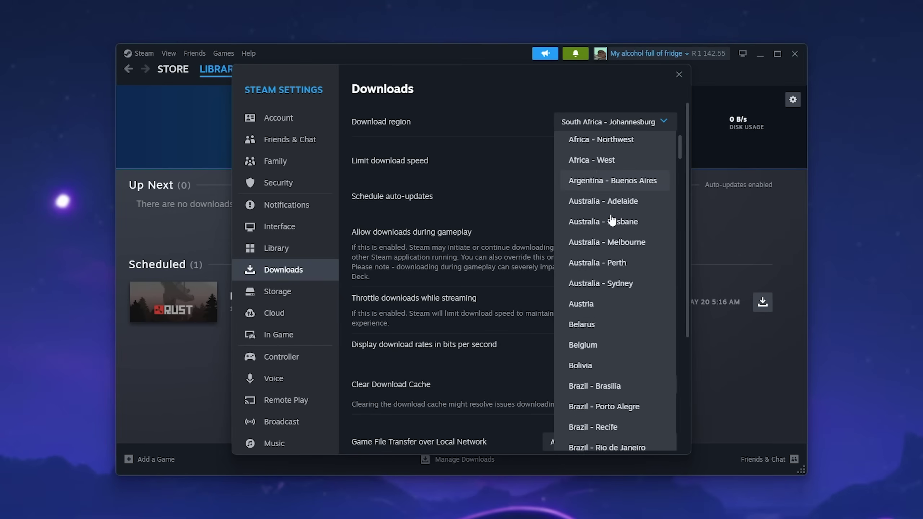
left_click_drag(679, 155, 684, 358)
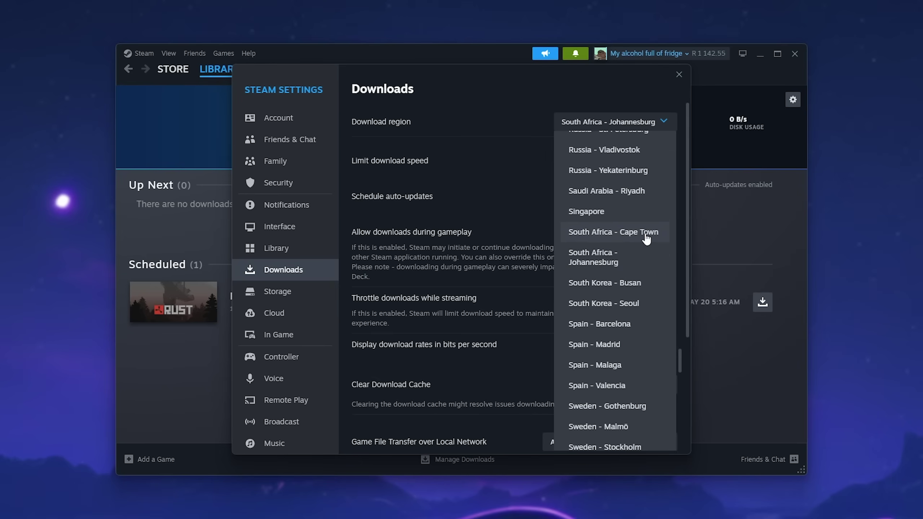
left_click(492, 78)
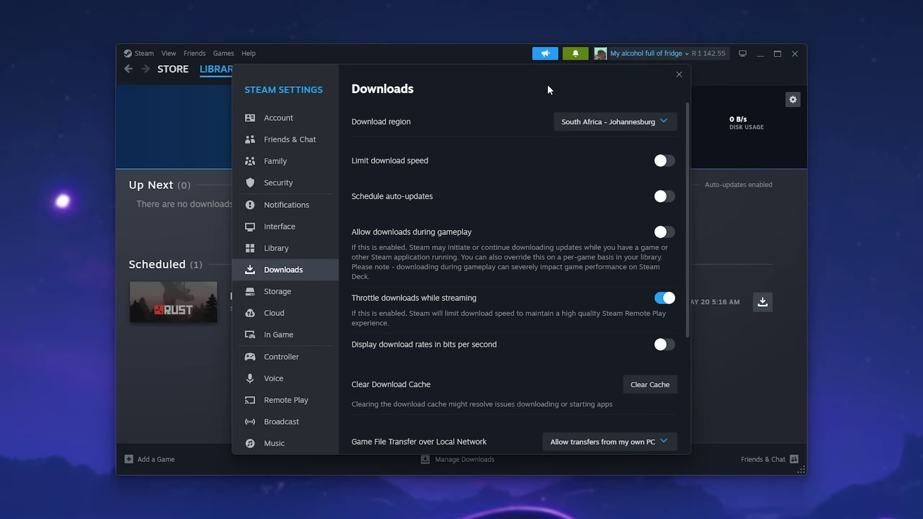
Step: Close Steam Settings and bring up the Ethernet connection page in Windows Settings
left_click(679, 75)
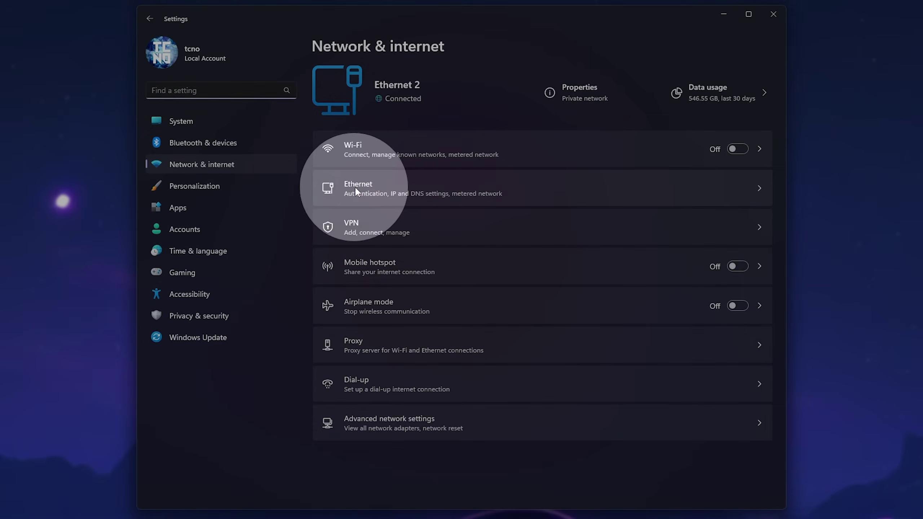
left_click(428, 185)
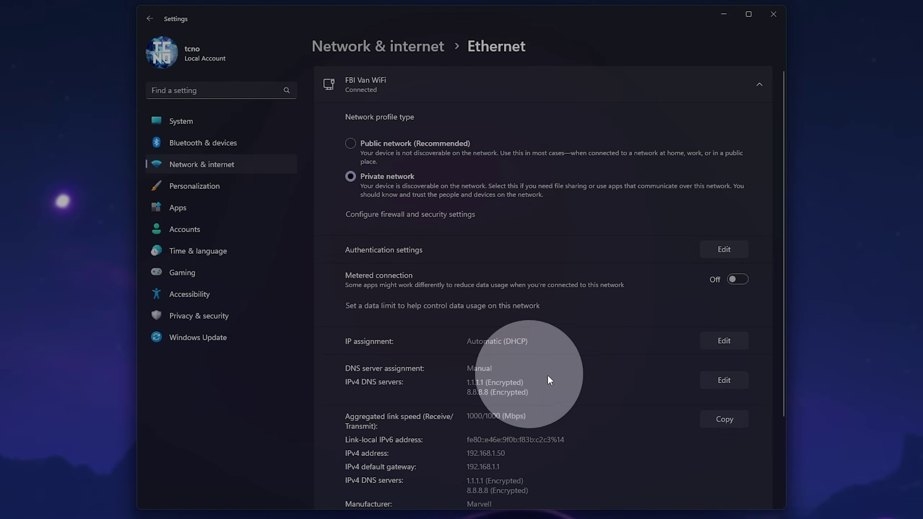
Step: Save the Ethernet DNS assignment as manual IPv4 with 1.1.1.1 and 8.8.8.8
left_click(724, 382)
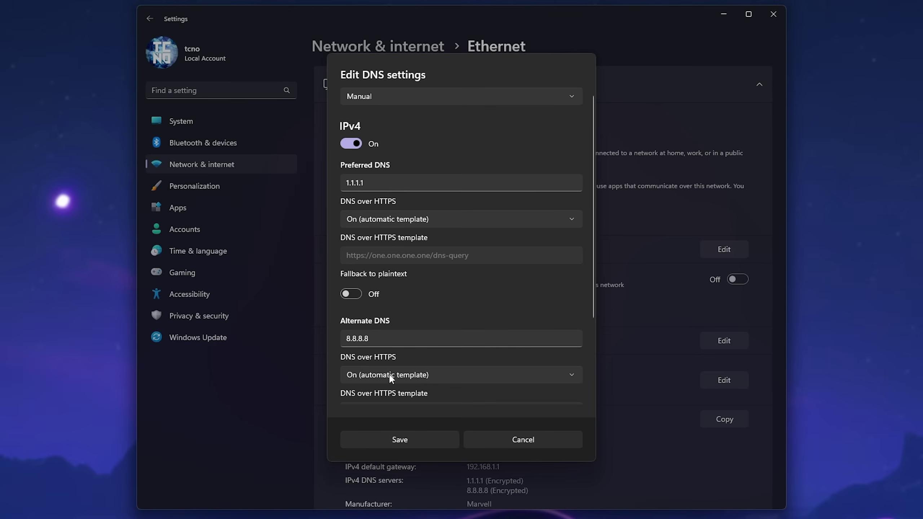
left_click(408, 441)
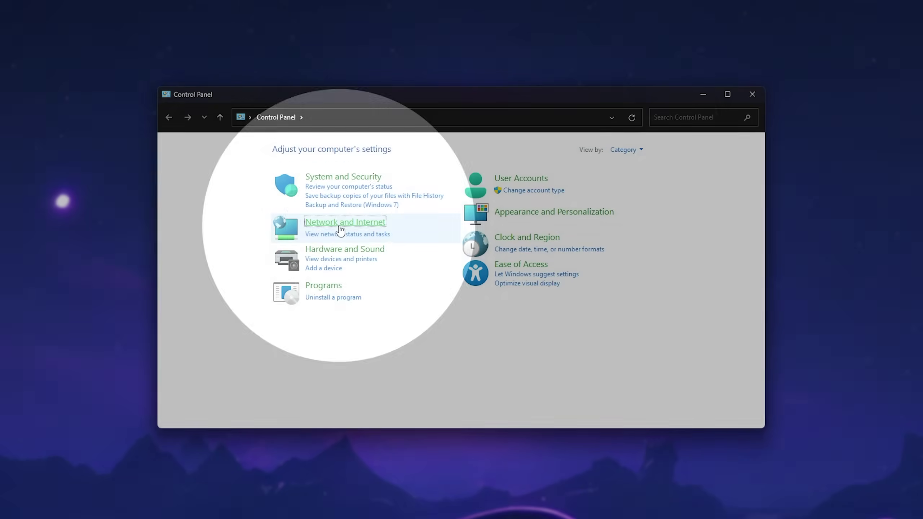
Step: Reach Ethernet 2 Properties via Network and Sharing Center and select Internet Protocol Version 4
left_click(339, 226)
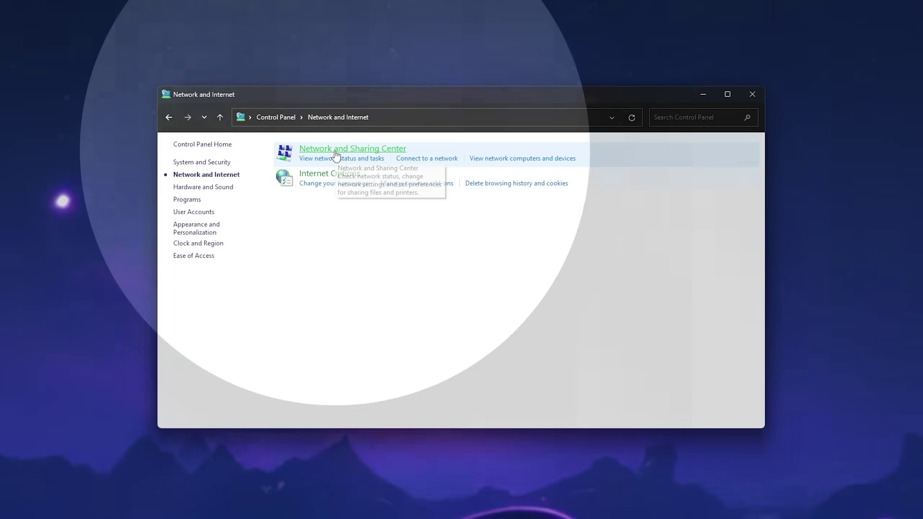
left_click(334, 152)
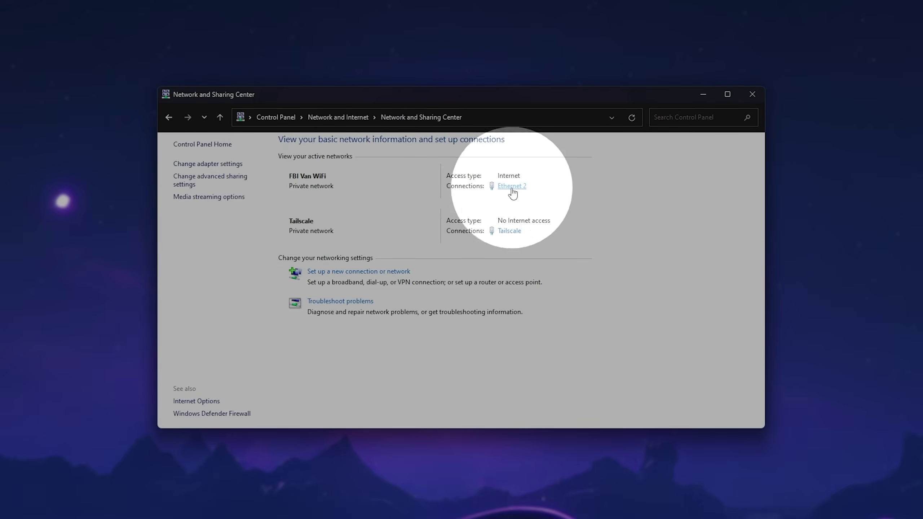
left_click(511, 187)
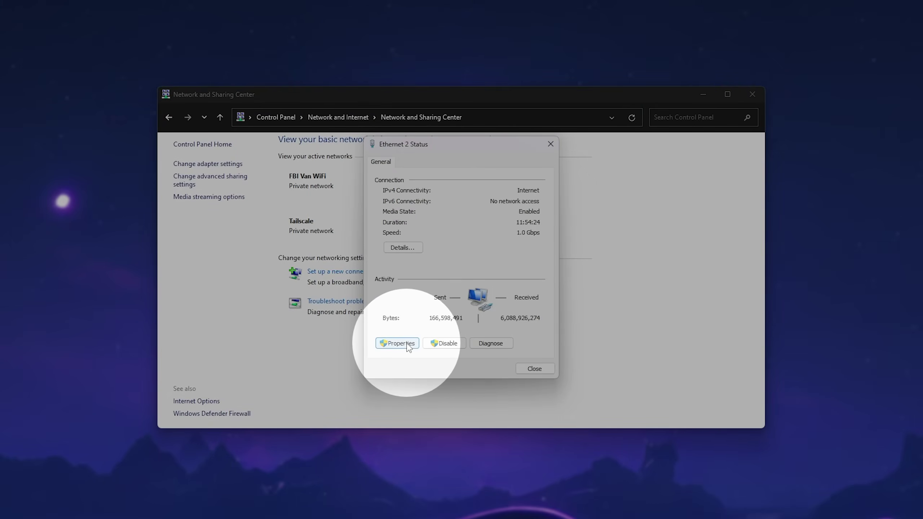
left_click(406, 344)
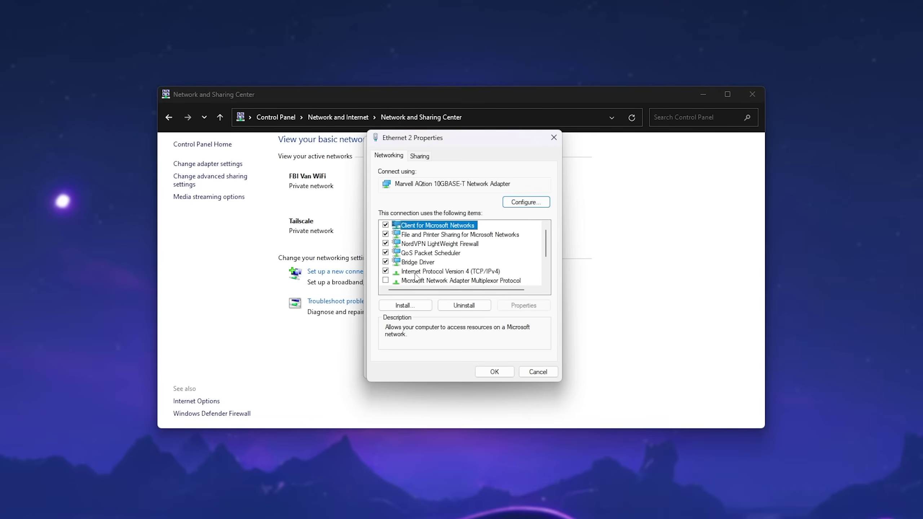
left_click(441, 272)
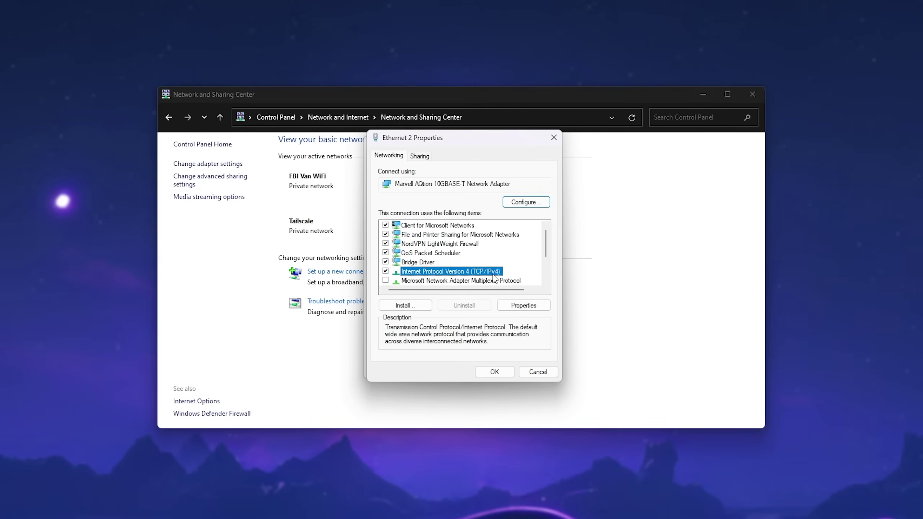
Step: Set Ethernet 2's IPv4 DNS servers to 1.1.1.1 and 8.8.8.8, then close the dialogs
left_click(523, 306)
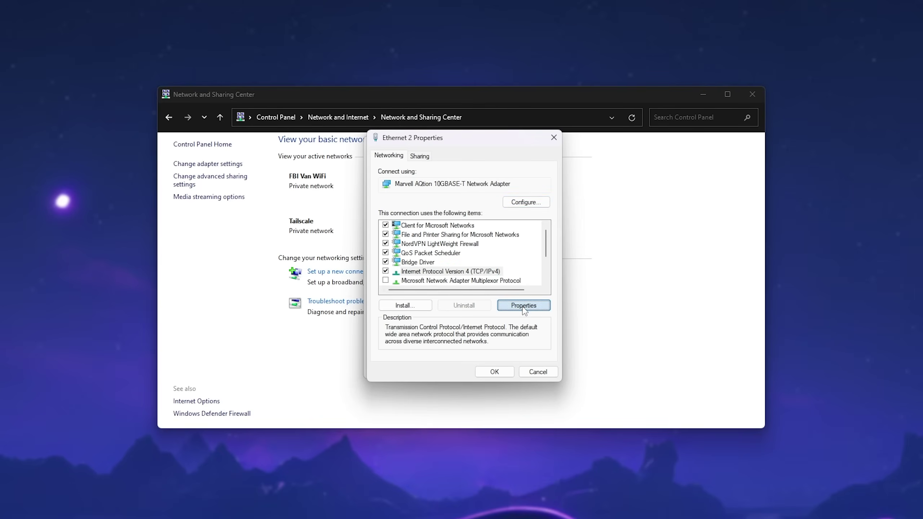
left_click_drag(507, 182, 481, 147)
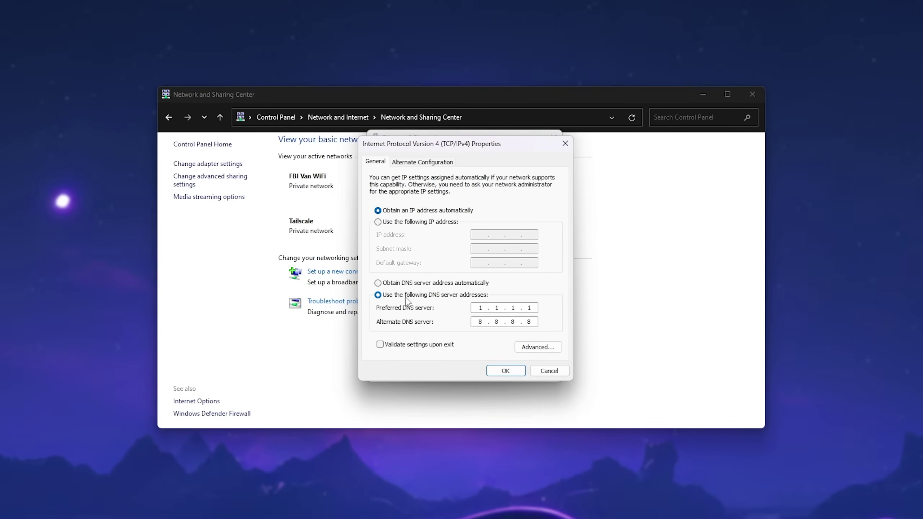
double_click(479, 308)
type("1.1.1.1")
left_click(480, 325)
left_click(505, 370)
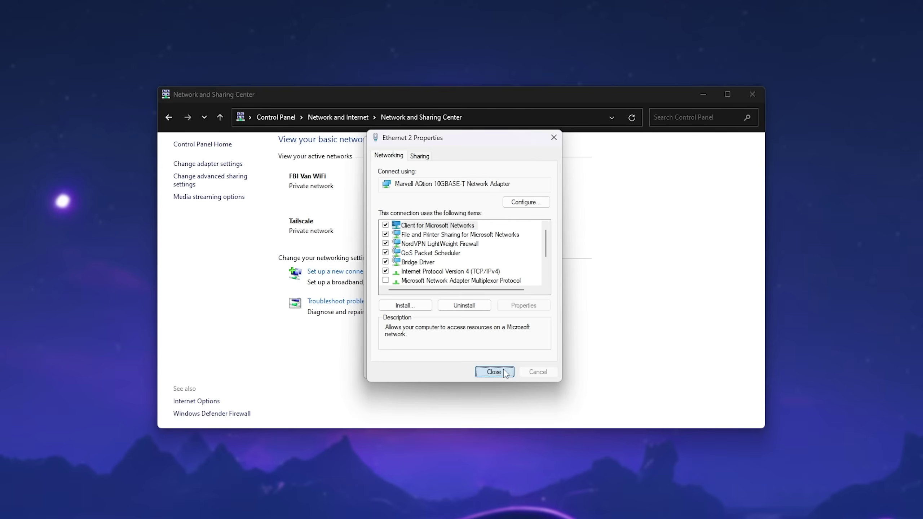
left_click(505, 373)
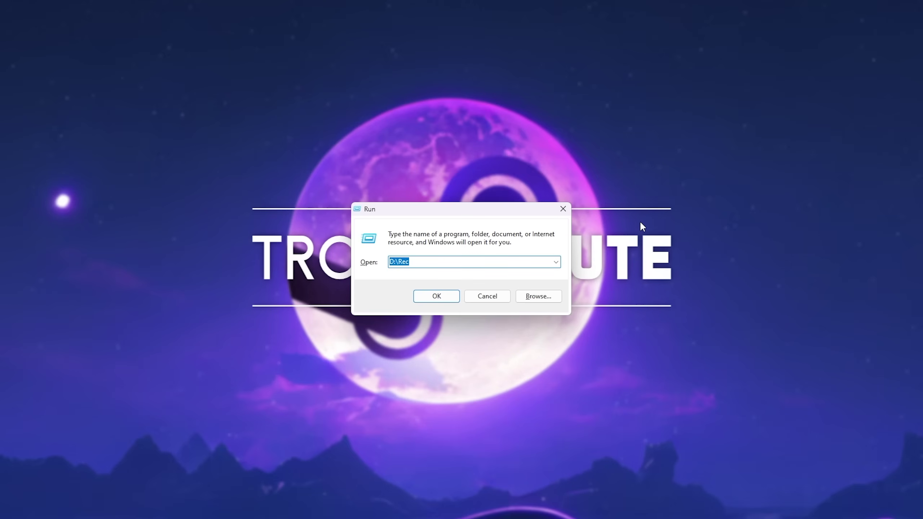
Step: Launch cmd from Run and execute ipconfig /flushdns to flush the DNS cache
type("cmd")
key("Return")
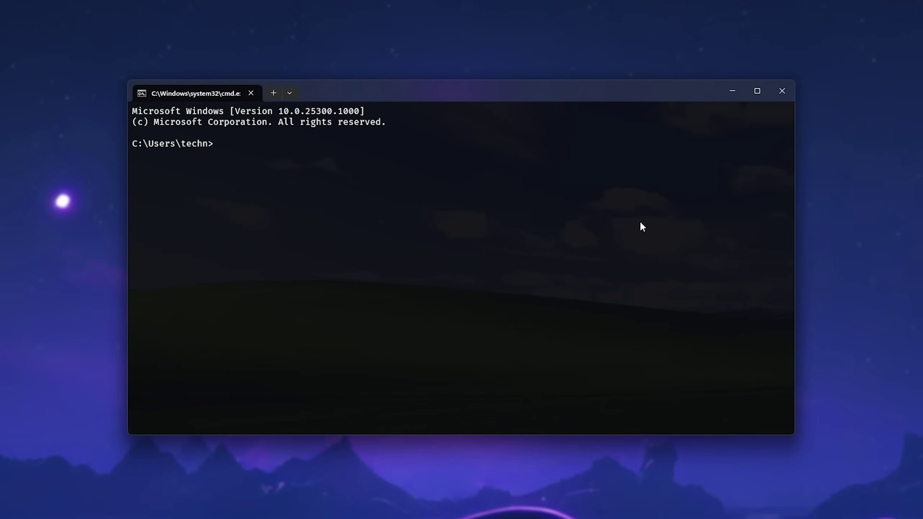
type("ipconfig /flushdns")
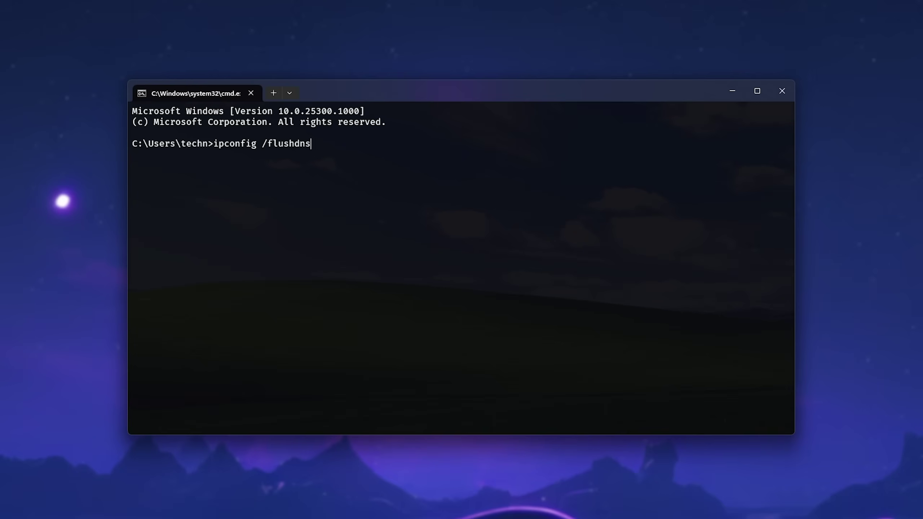
key("Return")
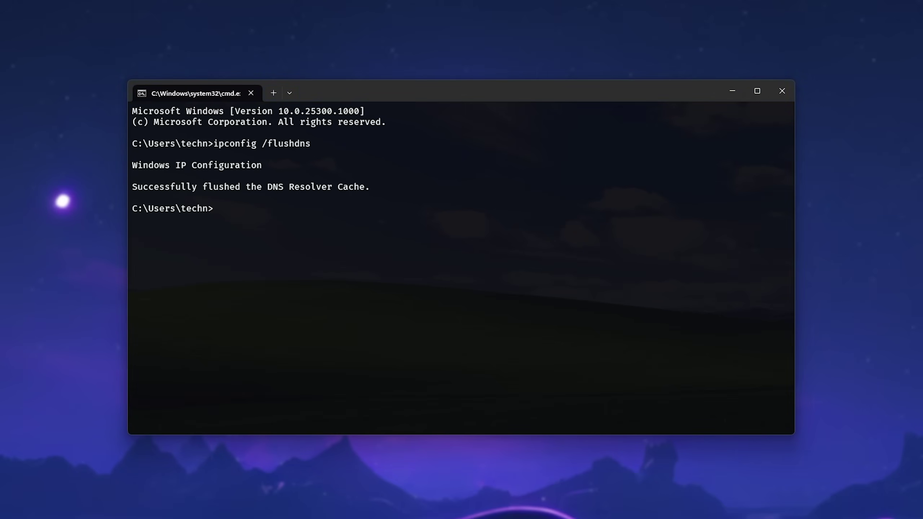